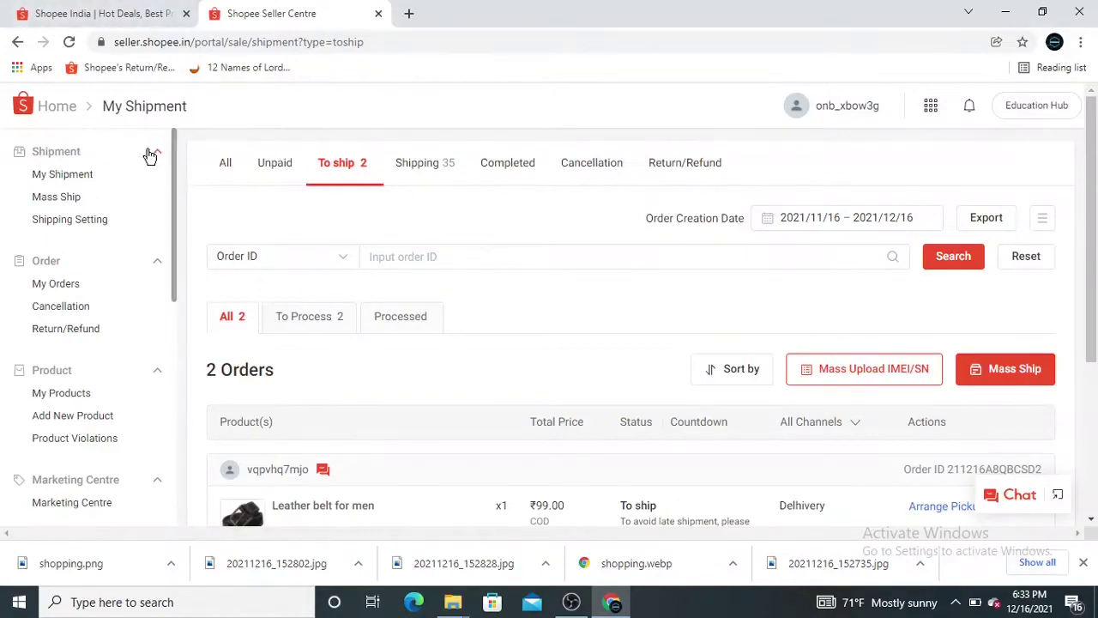
# Show all orders and look through the list's products, statuses and shipping deadlines
pyautogui.click(223, 167)
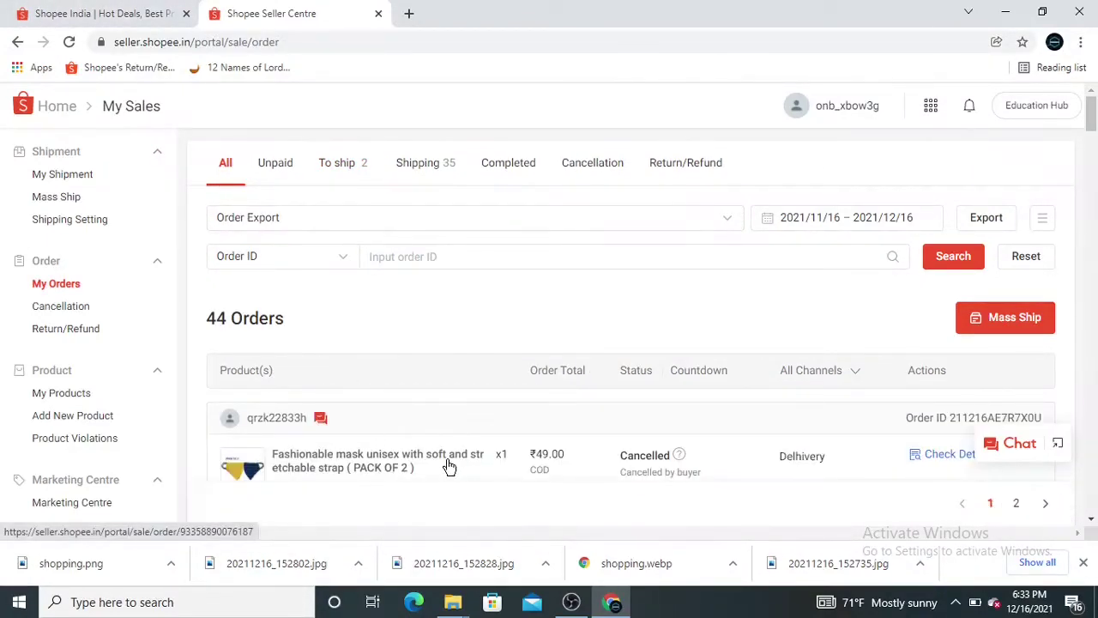
pyautogui.scroll(-2, 557, 453)
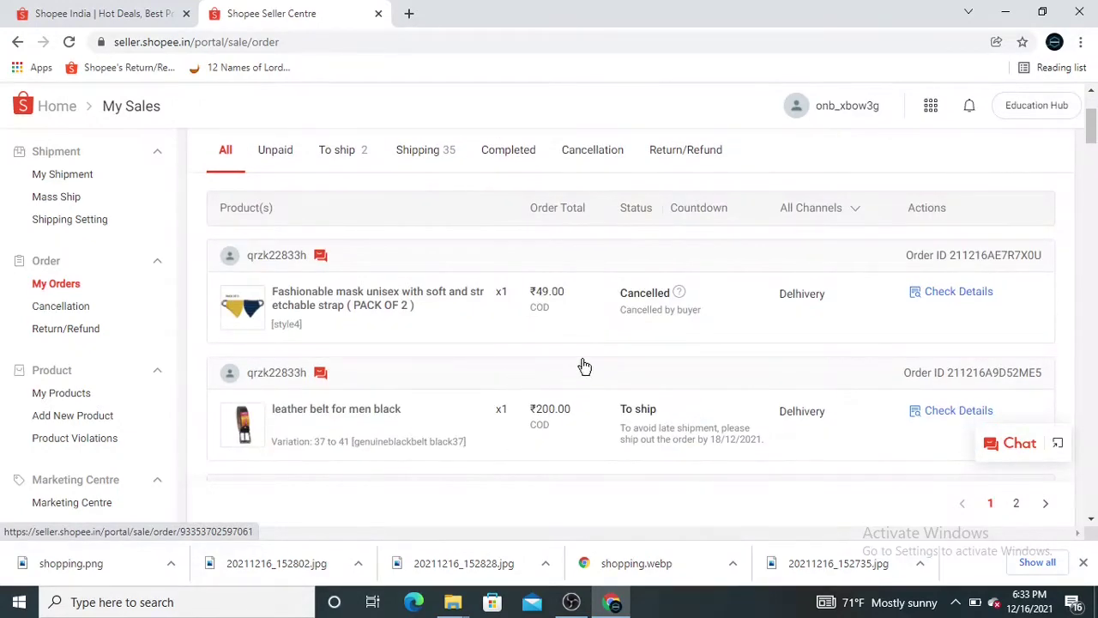
pyautogui.scroll(-2, 583, 369)
pyautogui.scroll(1, 372, 464)
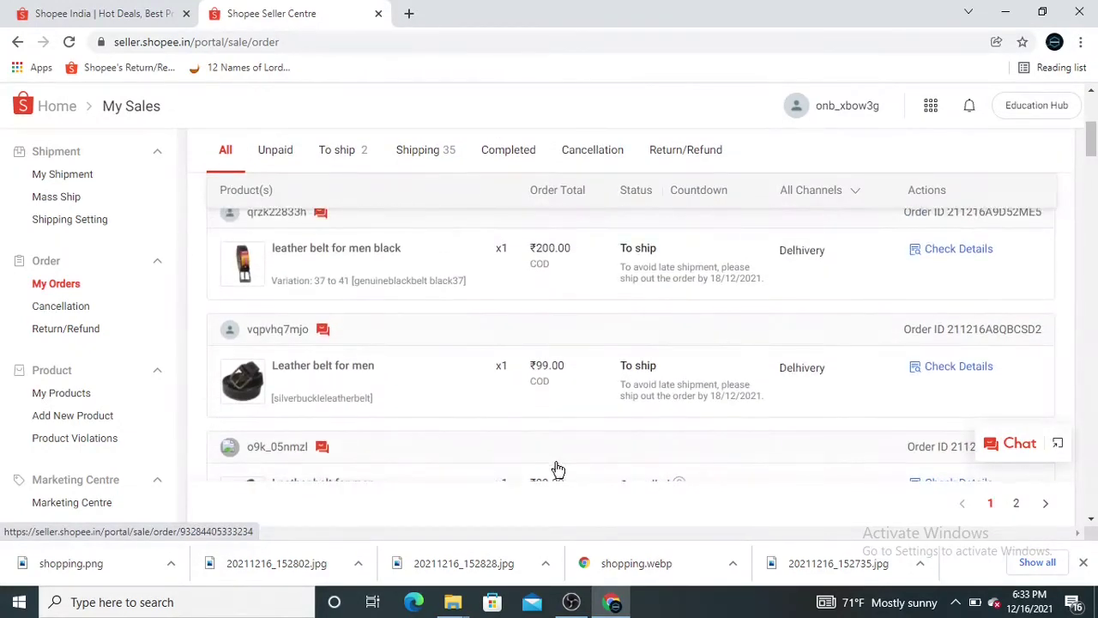
pyautogui.scroll(-4, 608, 343)
pyautogui.scroll(-2, 608, 343)
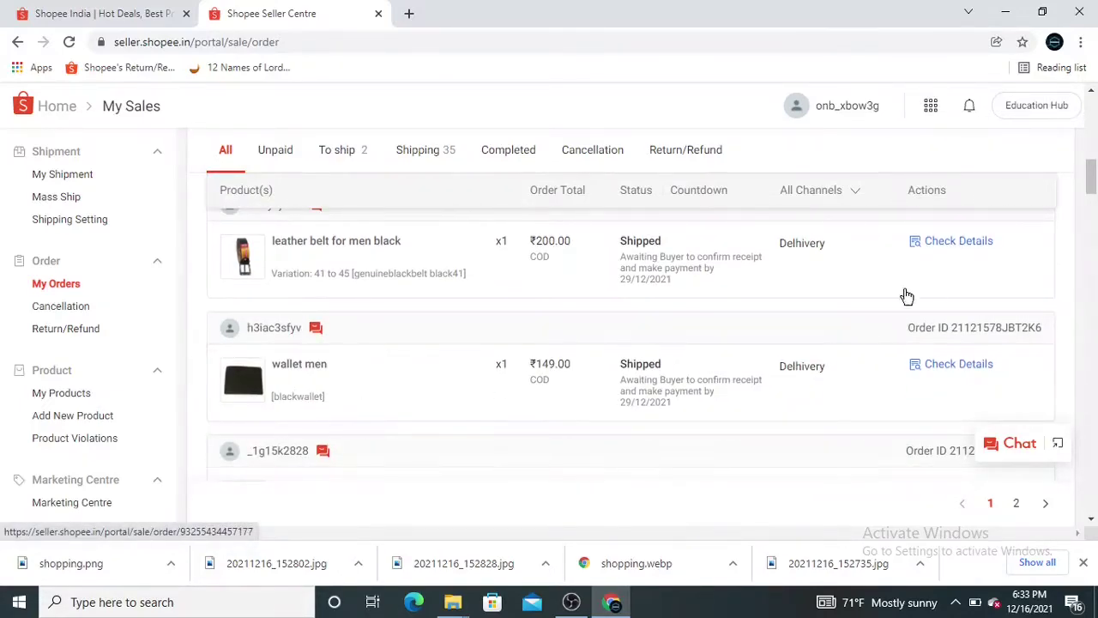
pyautogui.scroll(-2, 438, 370)
pyautogui.scroll(8, 437, 371)
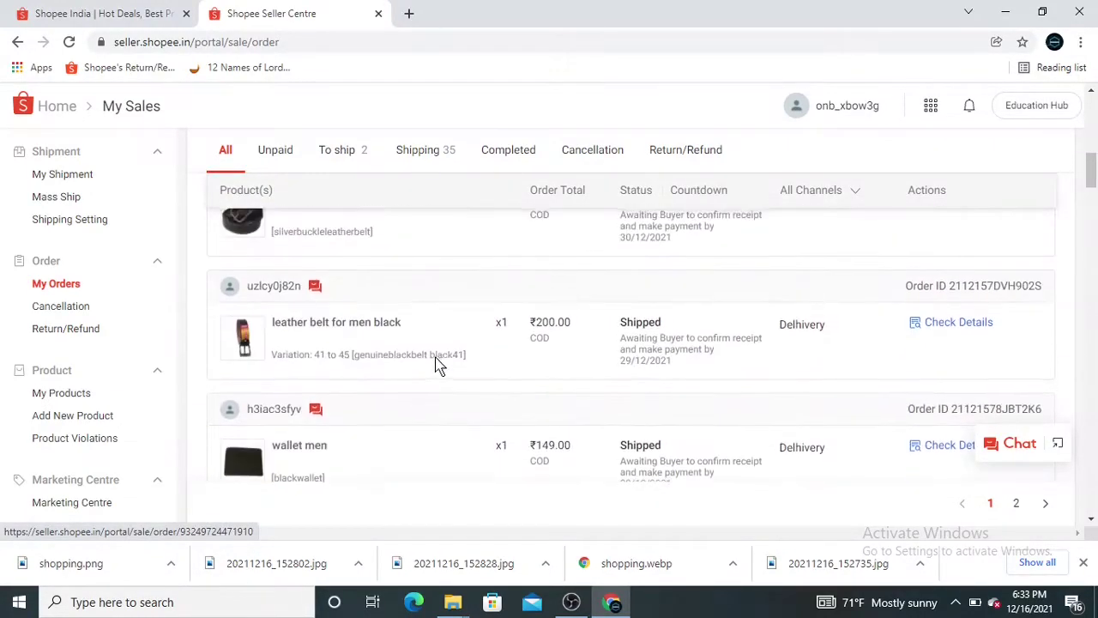
# Look through the Unpaid, To ship, Shipping and Completed order lists one after another
pyautogui.click(280, 165)
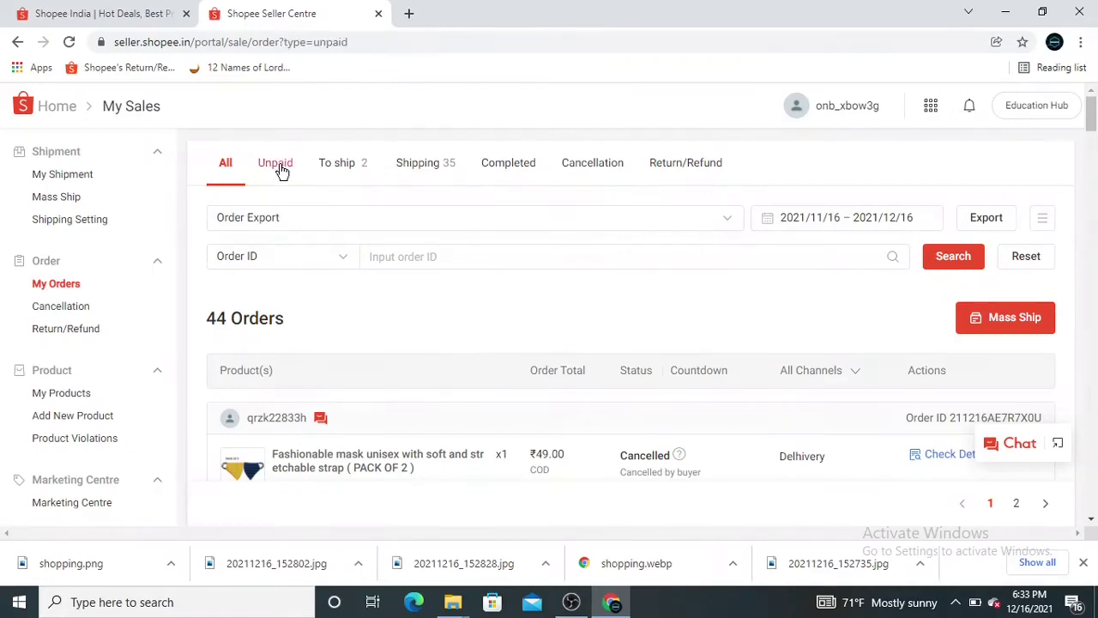
pyautogui.click(343, 163)
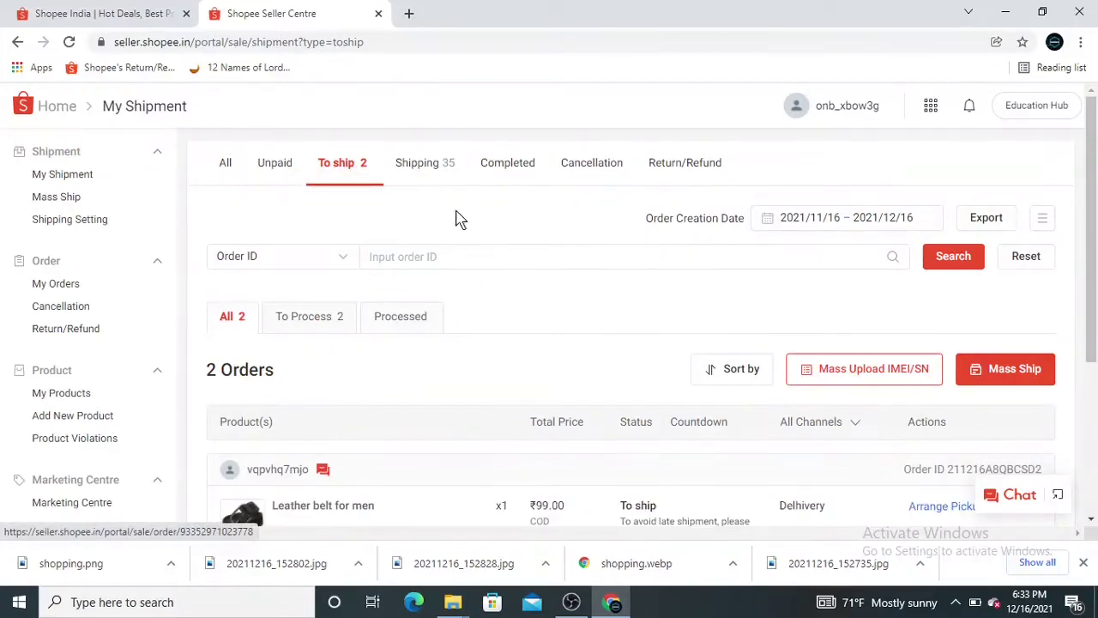
pyautogui.click(432, 162)
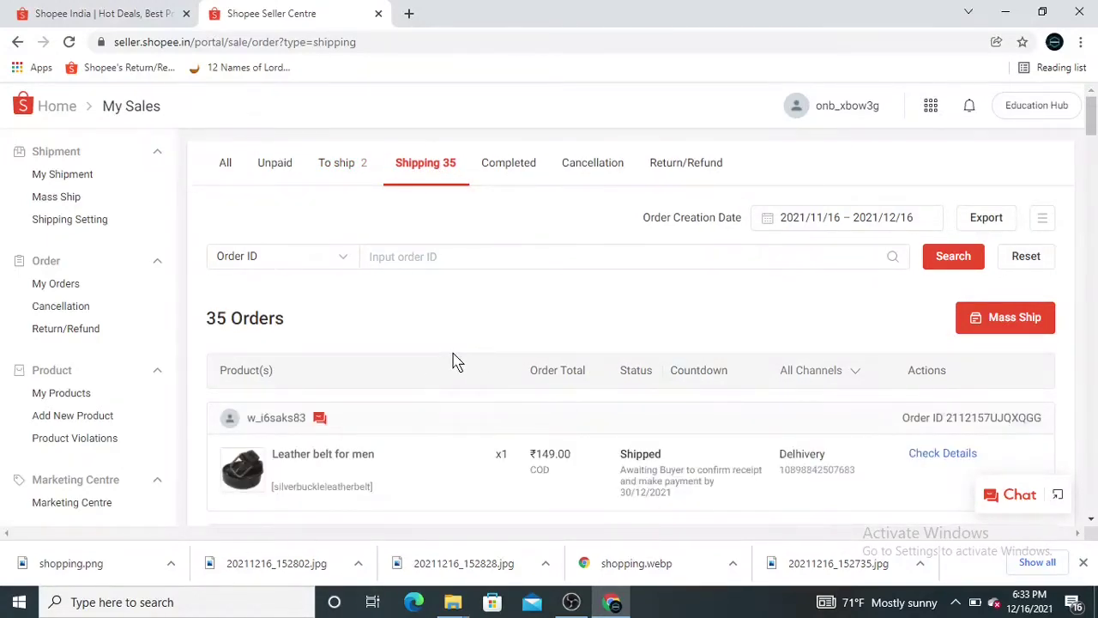
pyautogui.click(507, 163)
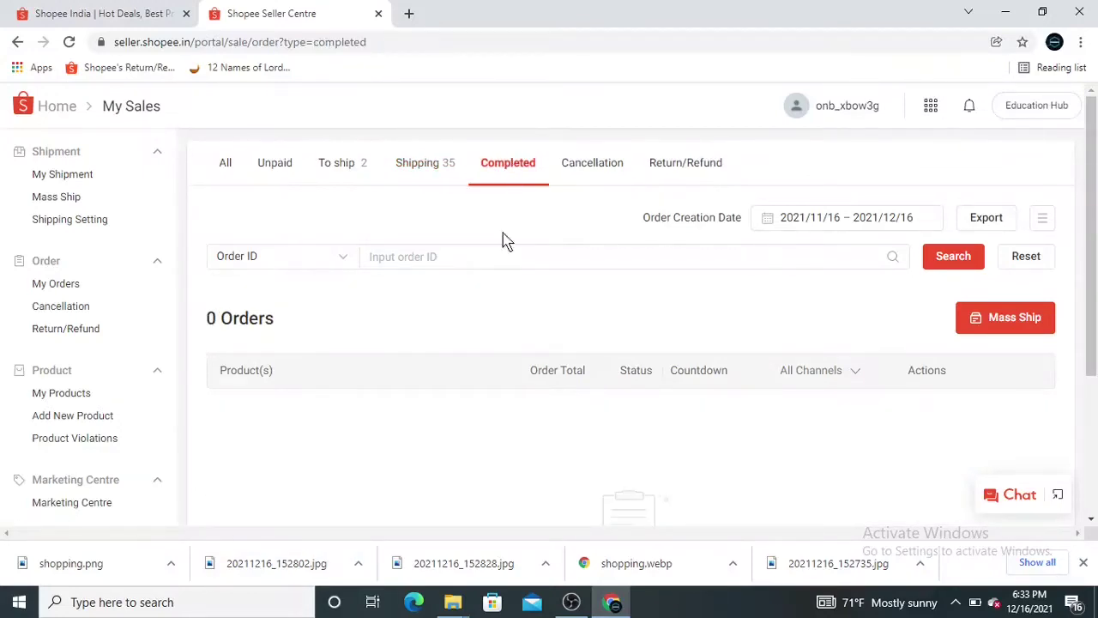
# Review the orders in the Cancellation list and check the Return/Refund list
pyautogui.click(595, 172)
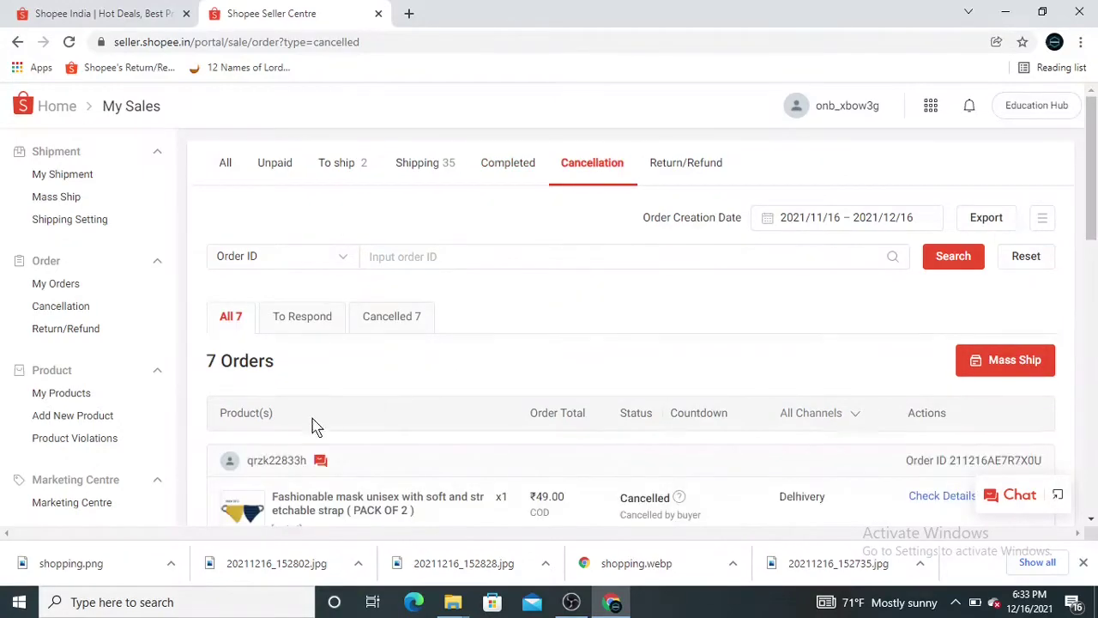
pyautogui.scroll(-2, 437, 367)
pyautogui.scroll(-8, 437, 369)
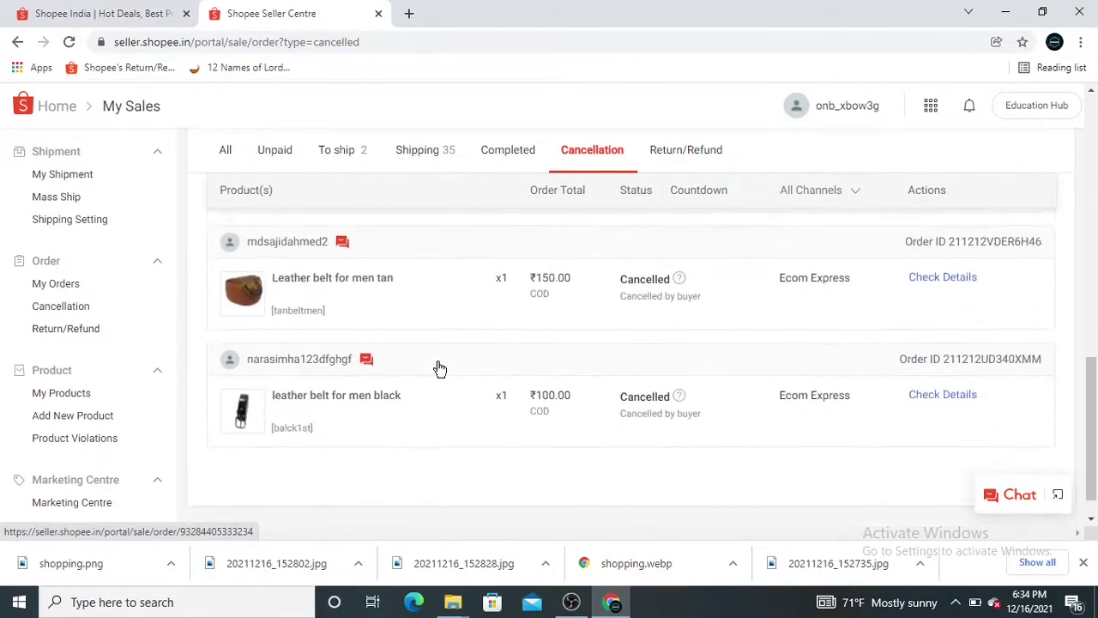
pyautogui.scroll(6, 437, 404)
pyautogui.scroll(5, 455, 384)
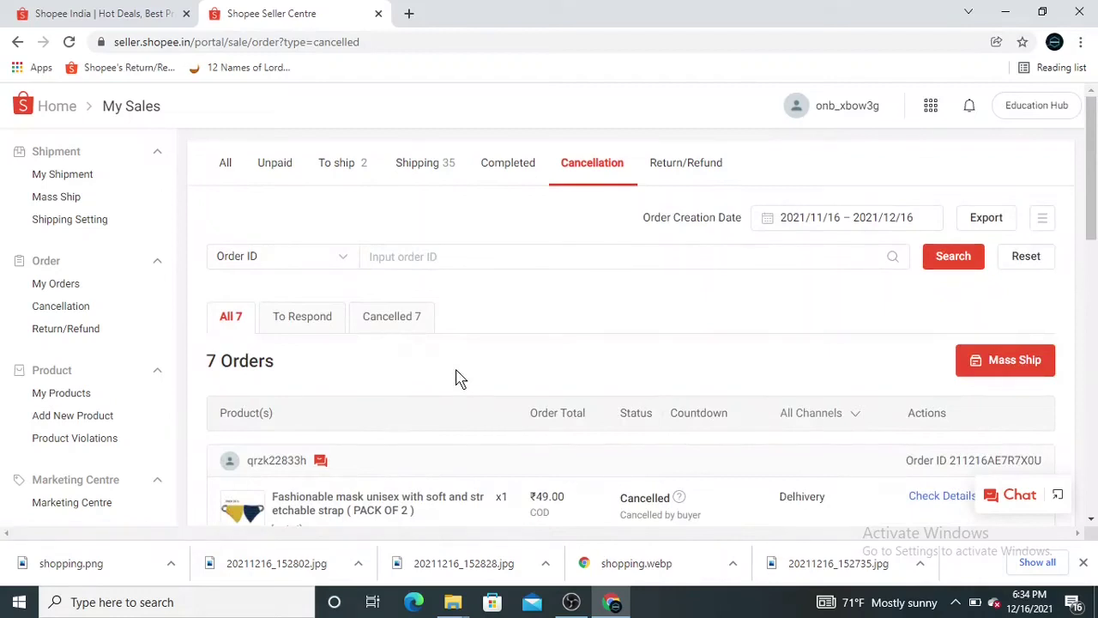
pyautogui.click(678, 168)
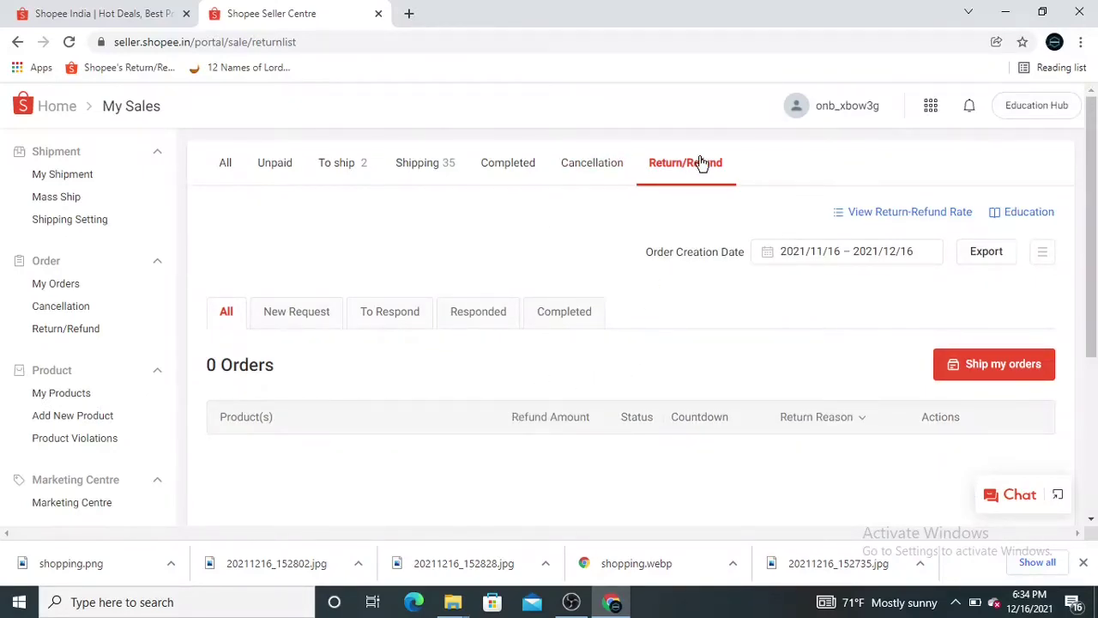
# Return to the To ship orders and check their To Process and Processed lists
pyautogui.click(218, 169)
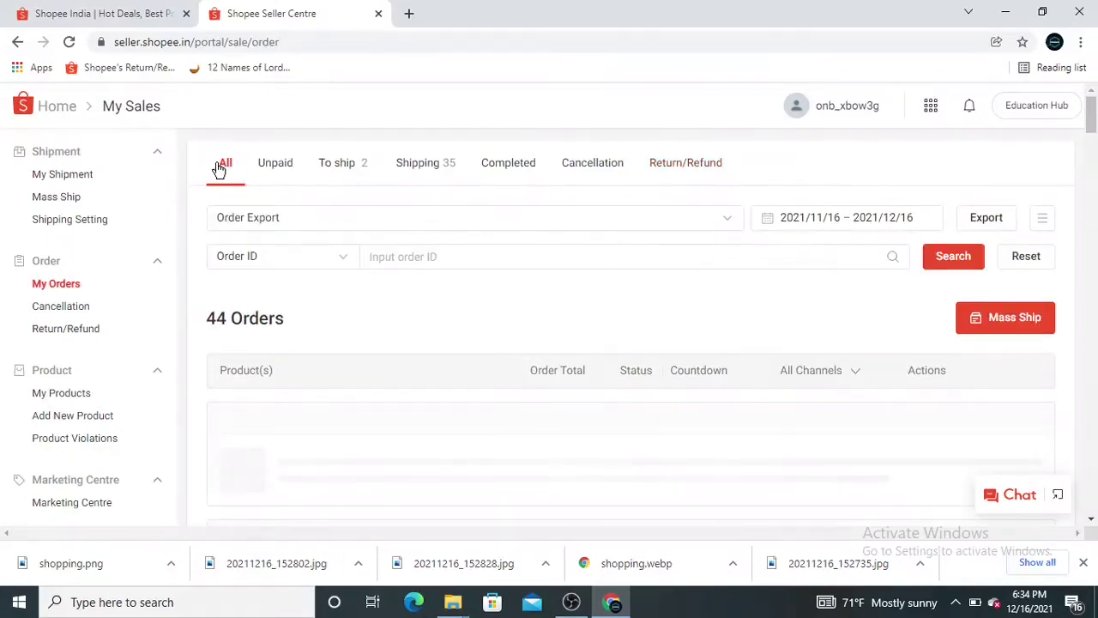
pyautogui.click(335, 170)
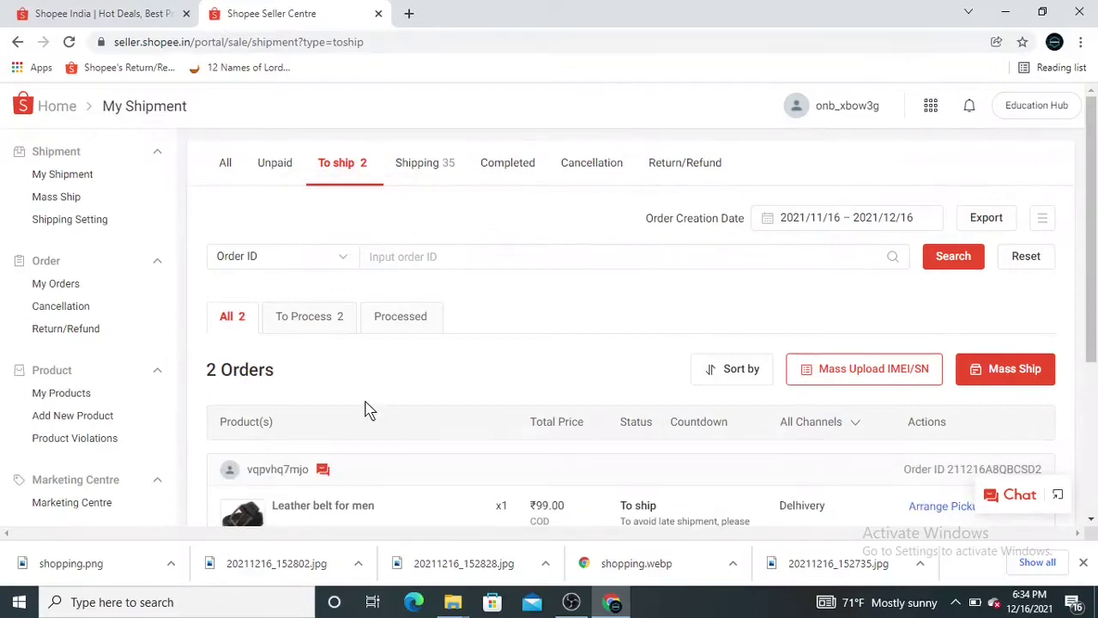
pyautogui.scroll(-1, 237, 429)
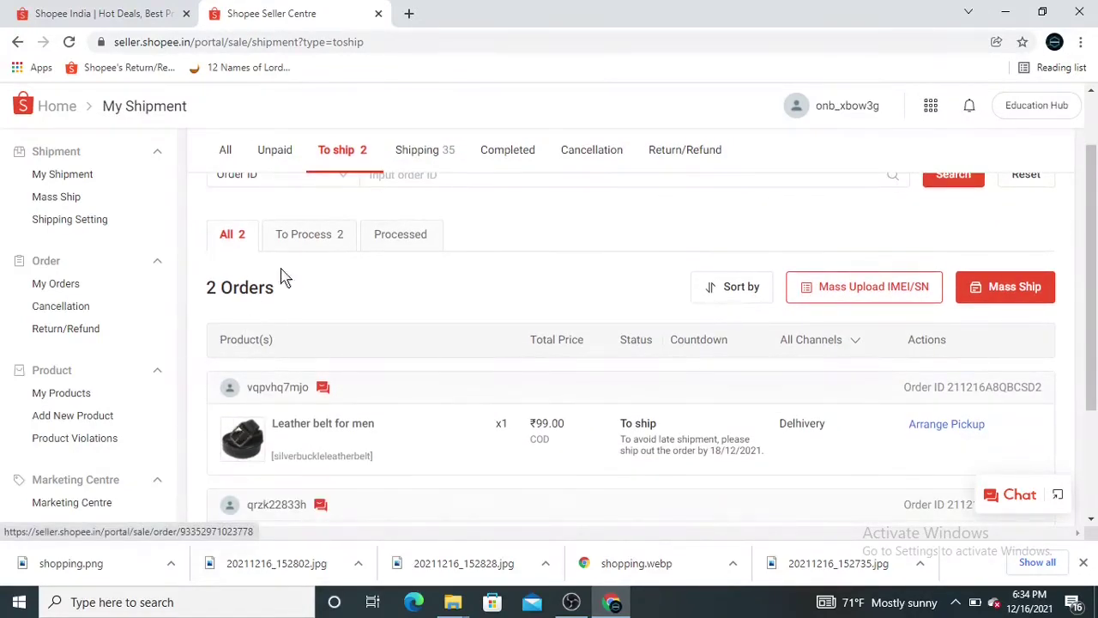
pyautogui.click(317, 248)
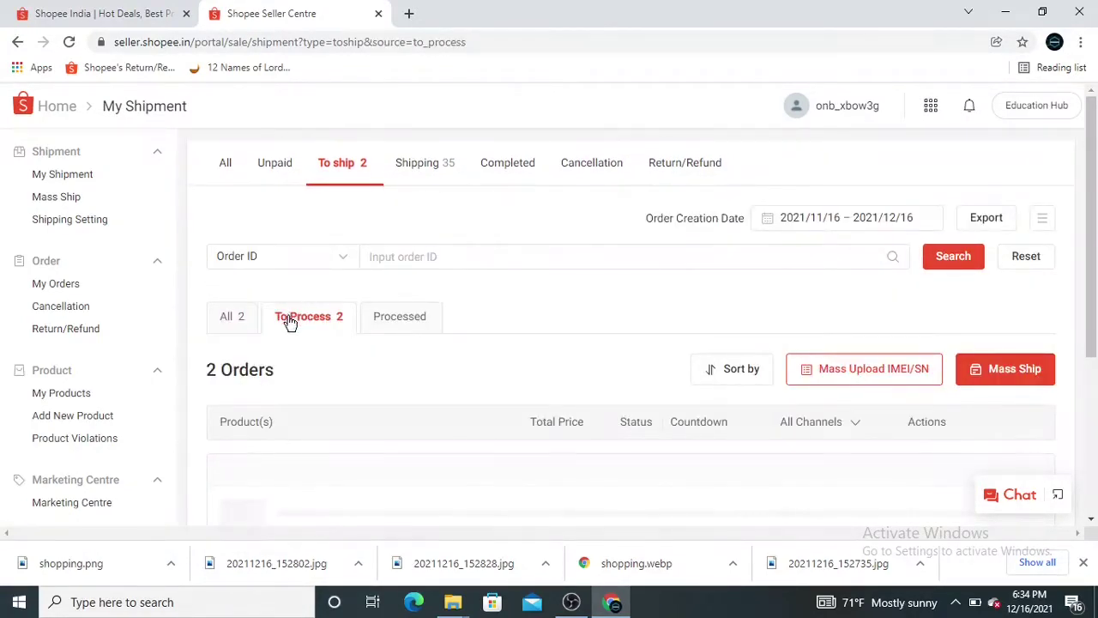
pyautogui.scroll(-1, 360, 274)
pyautogui.click(403, 234)
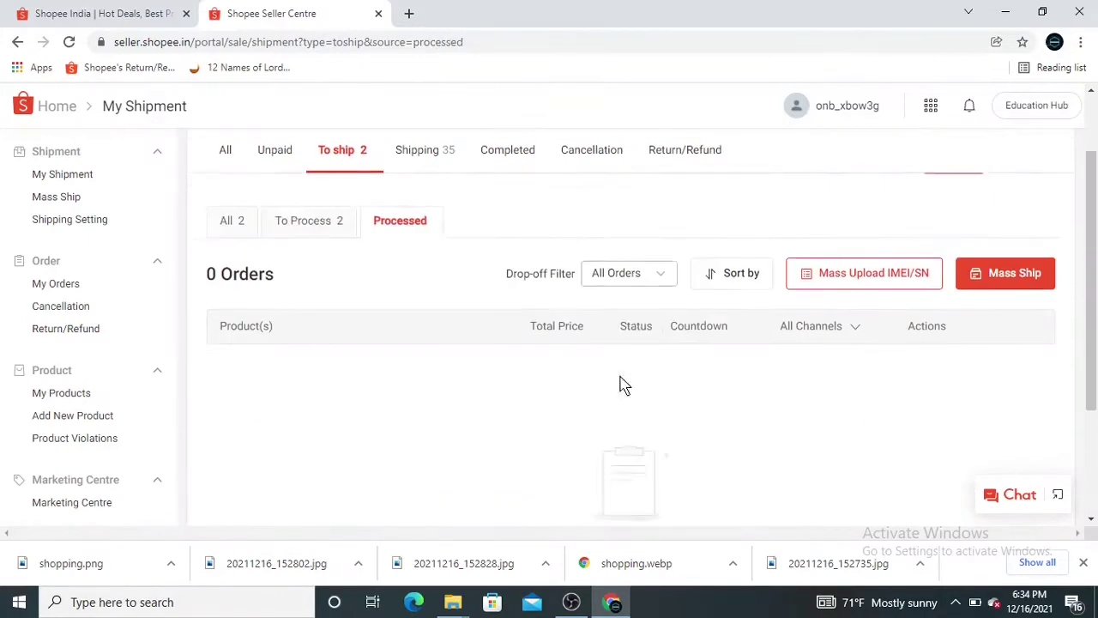
pyautogui.scroll(-1, 624, 404)
pyautogui.scroll(1, 480, 427)
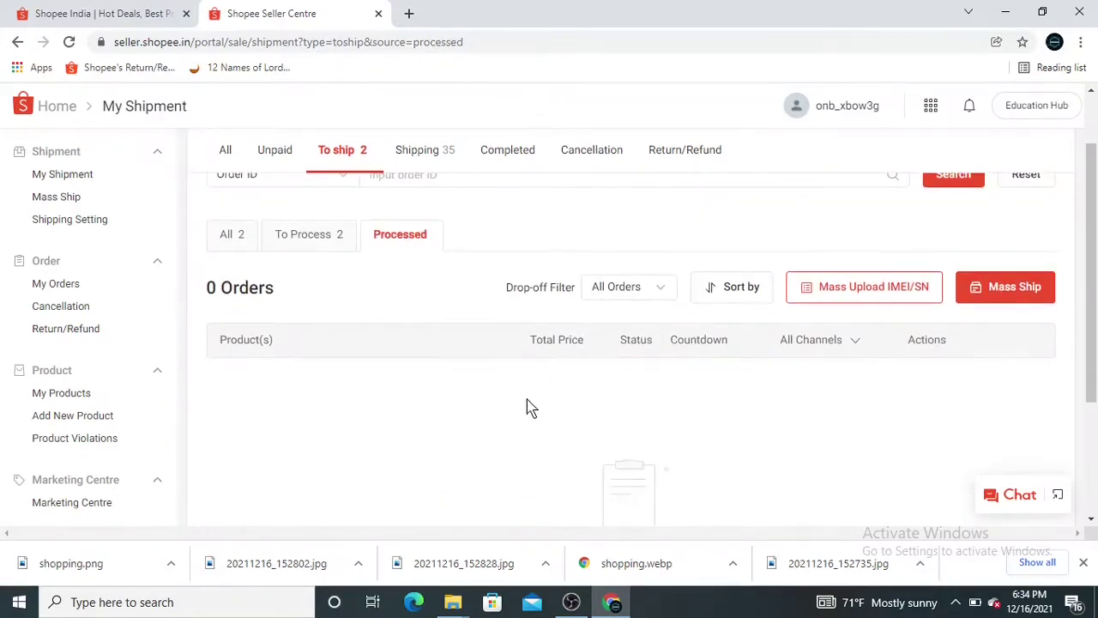
pyautogui.scroll(1, 527, 408)
# Show the To Process orders again and examine the leather belt orders awaiting shipment
pyautogui.click(300, 322)
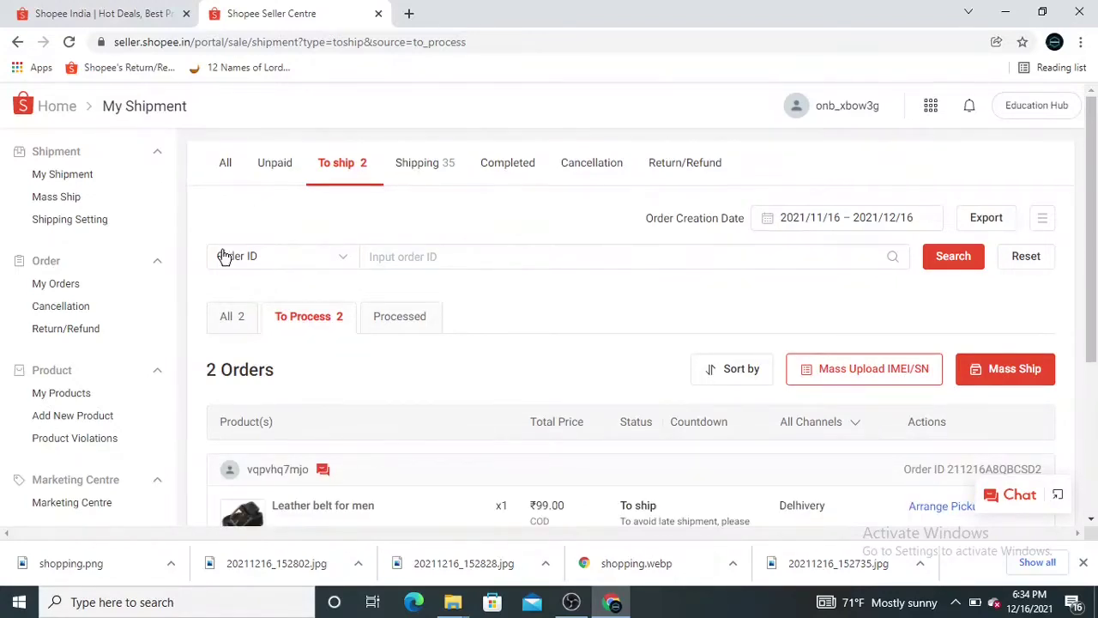
pyautogui.scroll(-2, 314, 421)
pyautogui.scroll(2, 309, 438)
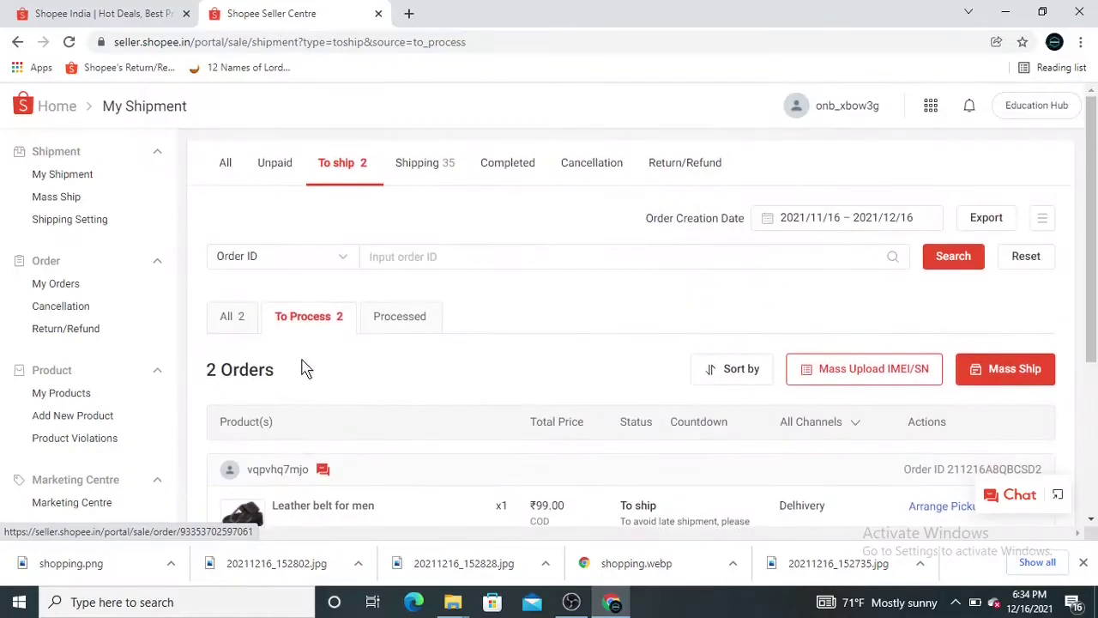
pyautogui.scroll(-3, 351, 449)
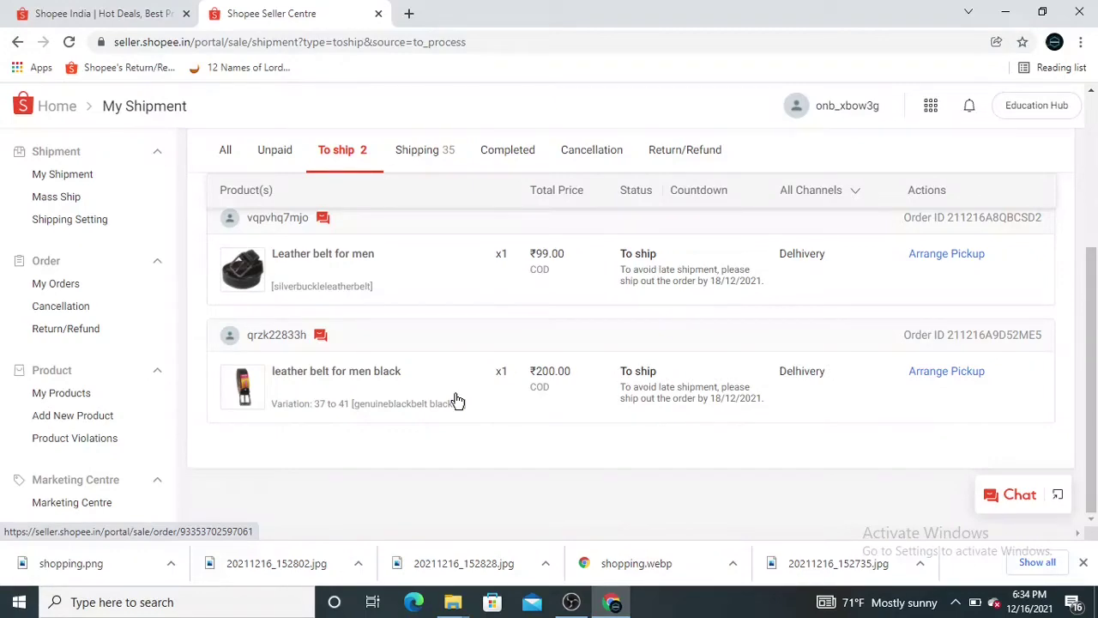
pyautogui.scroll(2, 480, 417)
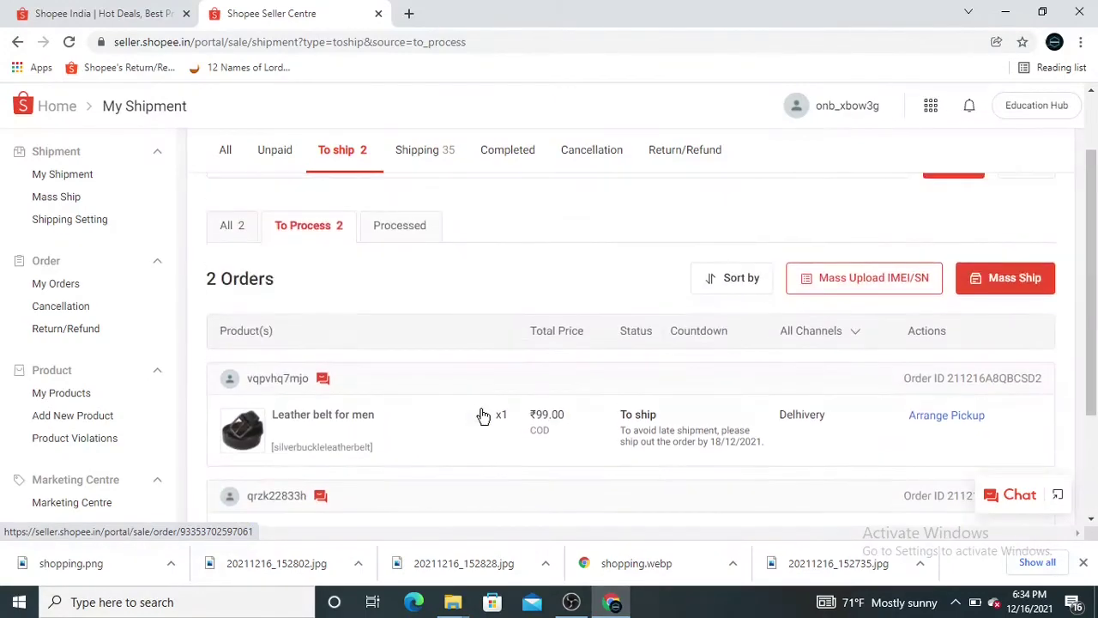
pyautogui.scroll(-1, 480, 417)
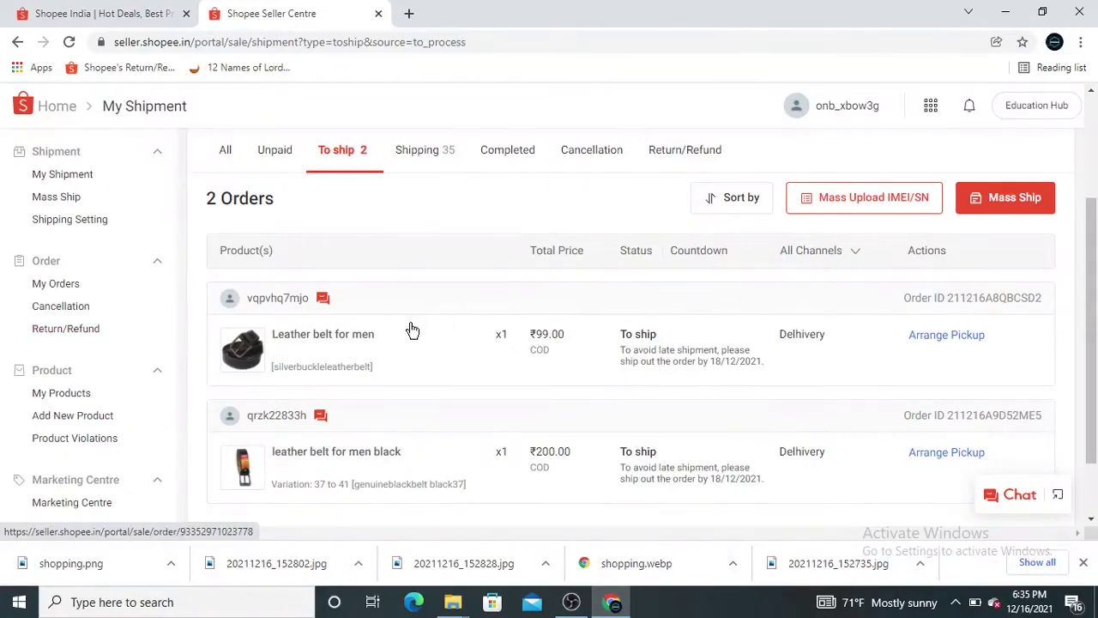
# Arrange and confirm a Delhivery pickup on 17-12-2021 for the ₹99 "Leather belt for men" order
pyautogui.click(948, 335)
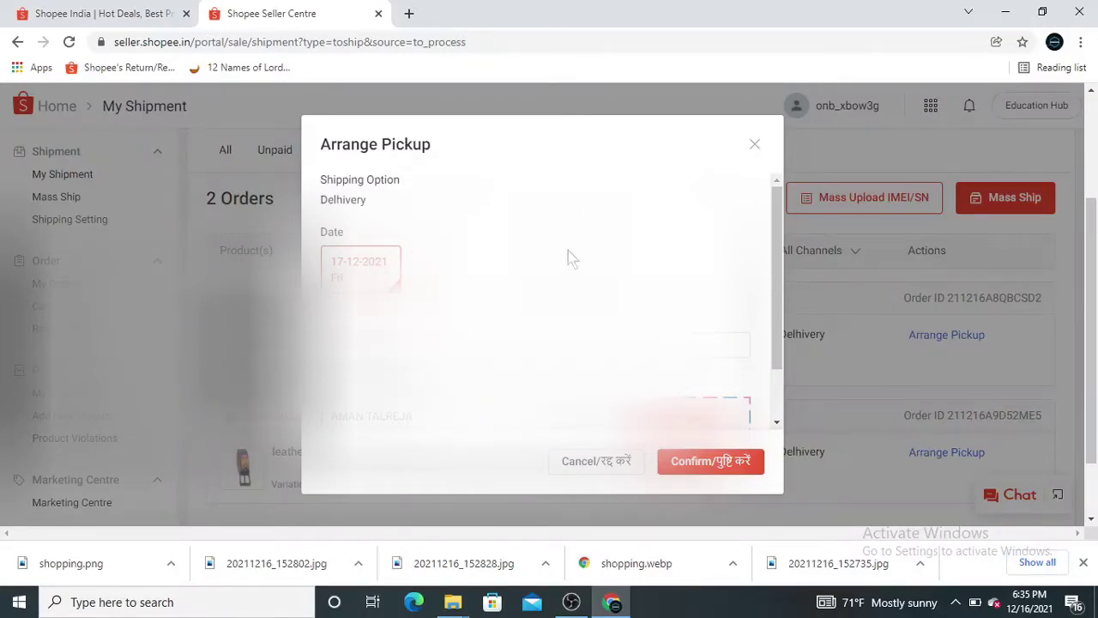
pyautogui.scroll(-3, 527, 206)
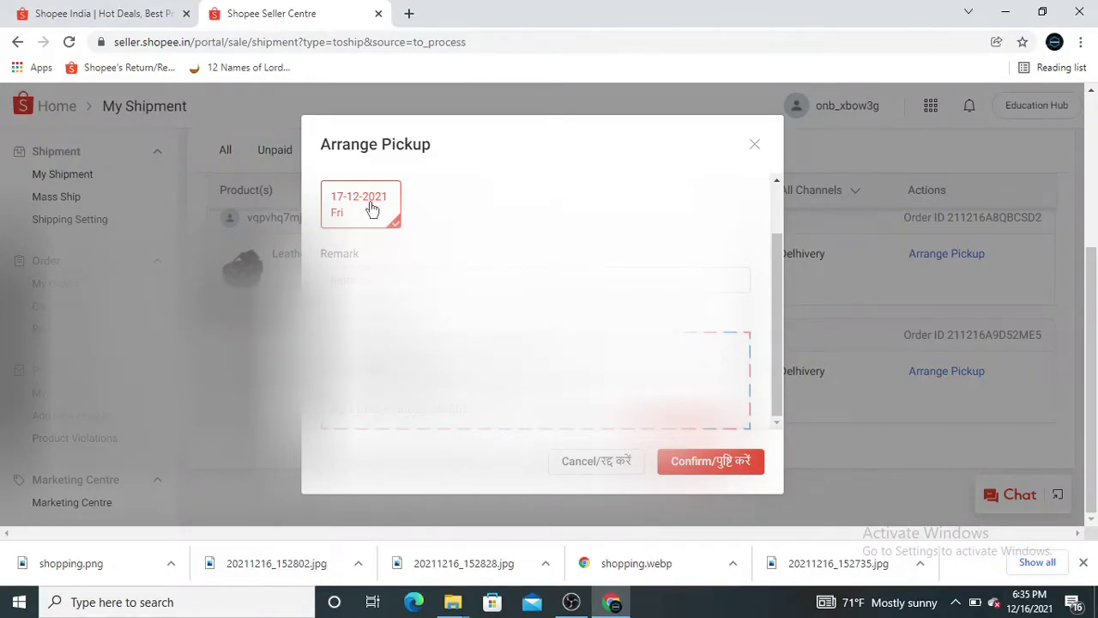
pyautogui.click(702, 463)
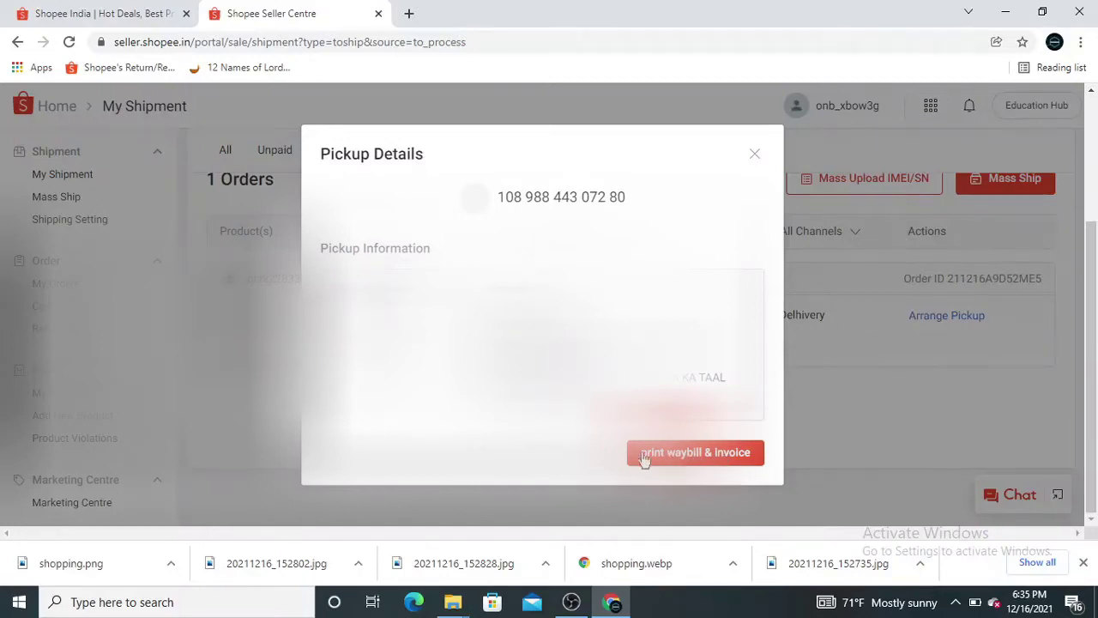
# Generate the waybill and invoice for the arranged pickup and open their print preview
pyautogui.click(716, 454)
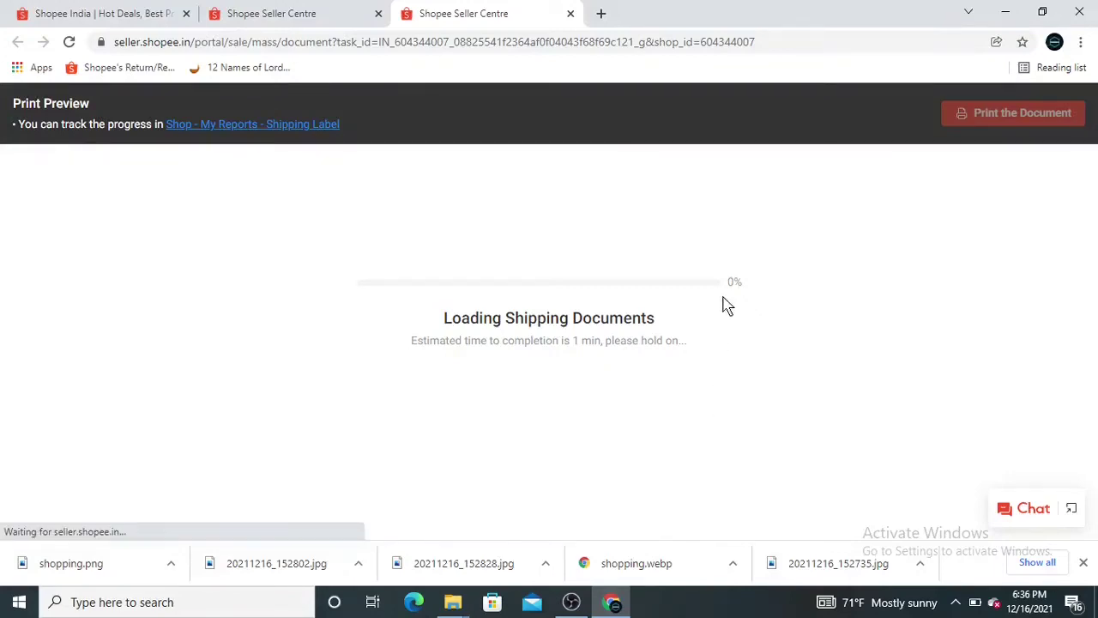
pyautogui.click(955, 602)
pyautogui.click(347, 277)
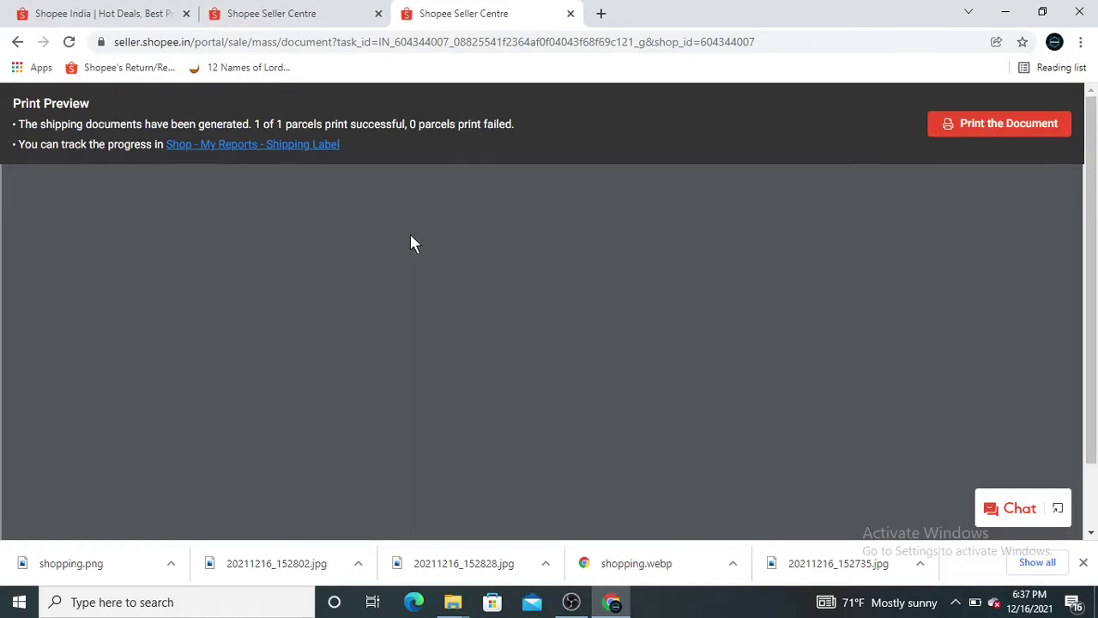
# Examine the shipping label and tax invoice in the print preview, from the courier barcode to the order details
pyautogui.scroll(-3, 312, 375)
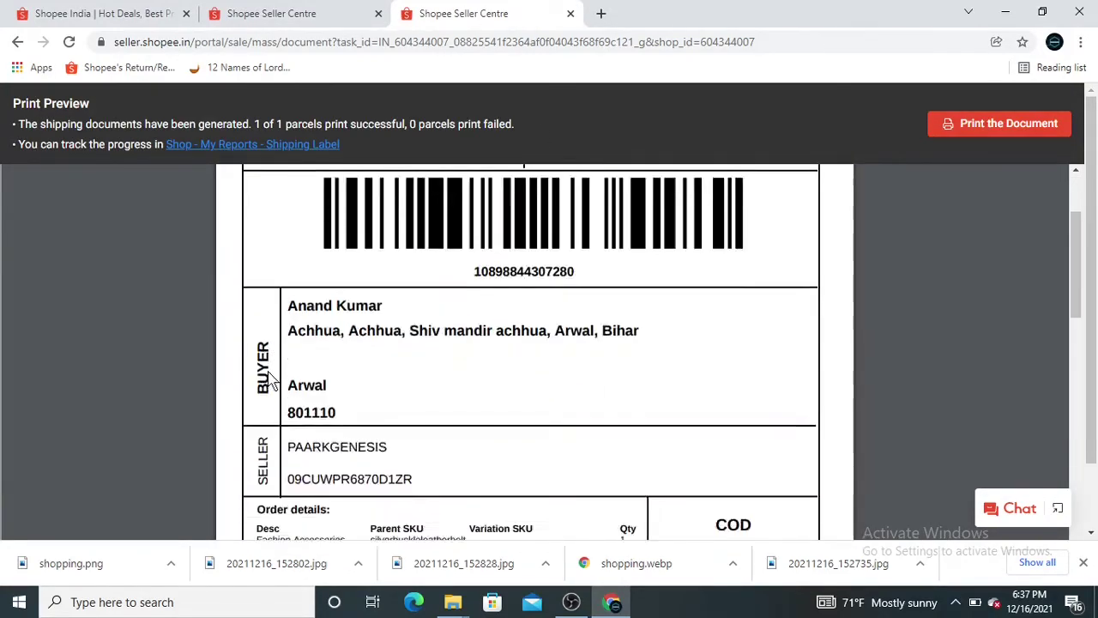
pyautogui.scroll(2, 292, 338)
pyautogui.scroll(1, 865, 329)
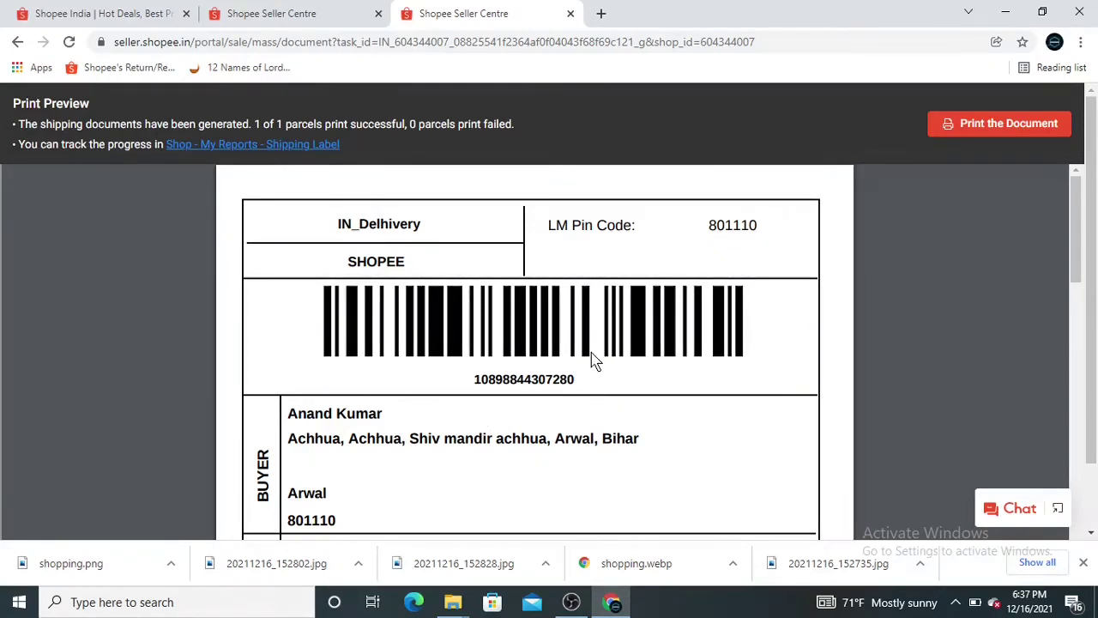
pyautogui.scroll(-5, 593, 362)
pyautogui.scroll(-4, 532, 352)
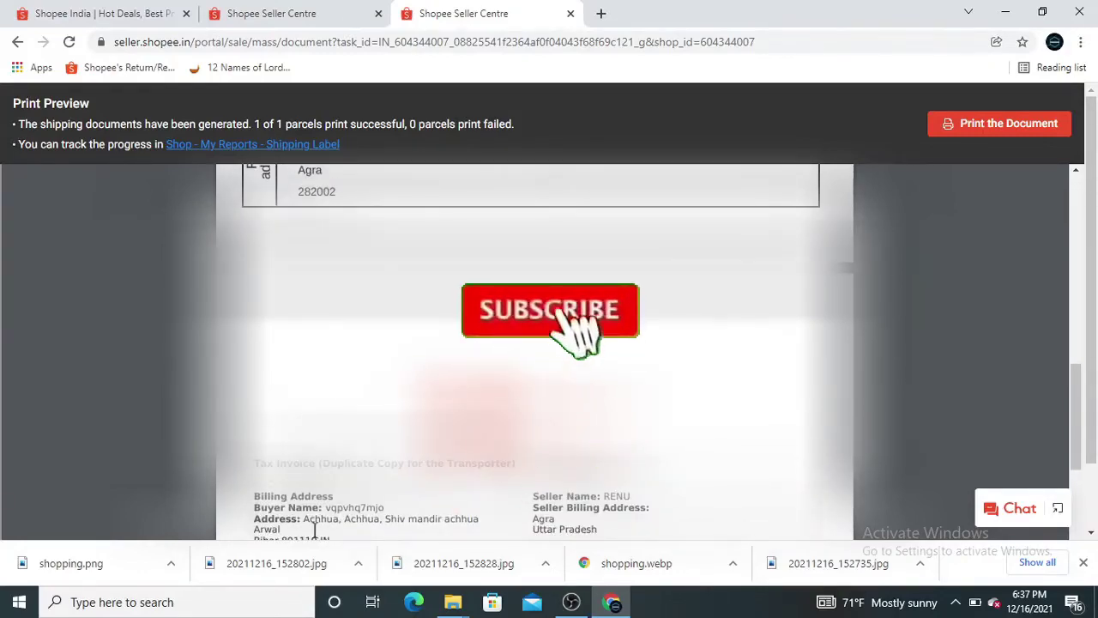
pyautogui.scroll(-4, 532, 352)
pyautogui.scroll(10, 818, 522)
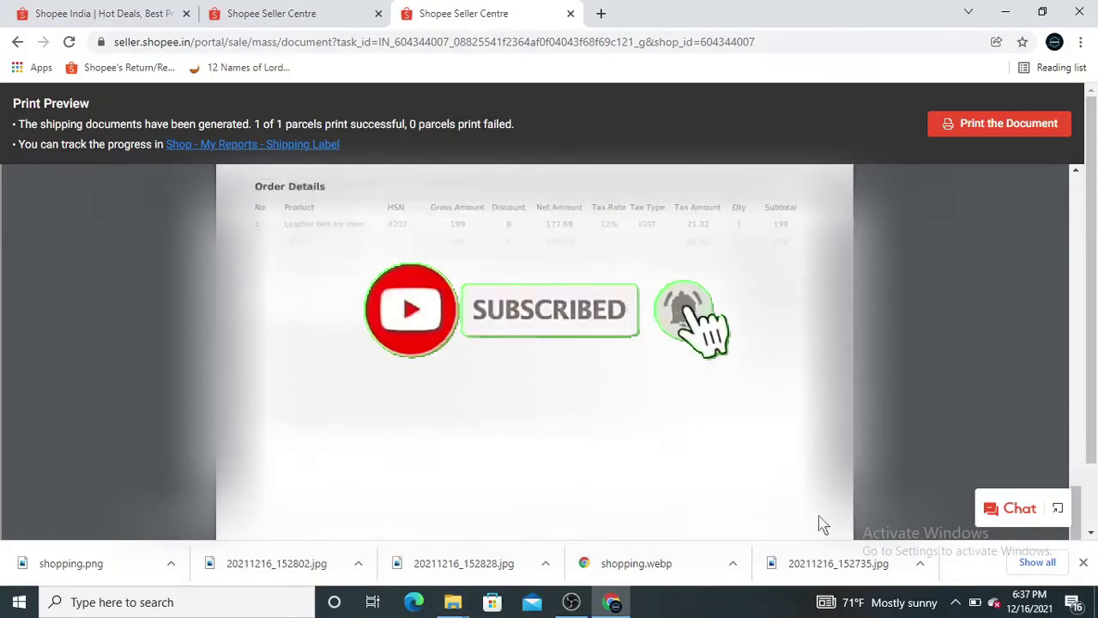
pyautogui.scroll(3, 748, 502)
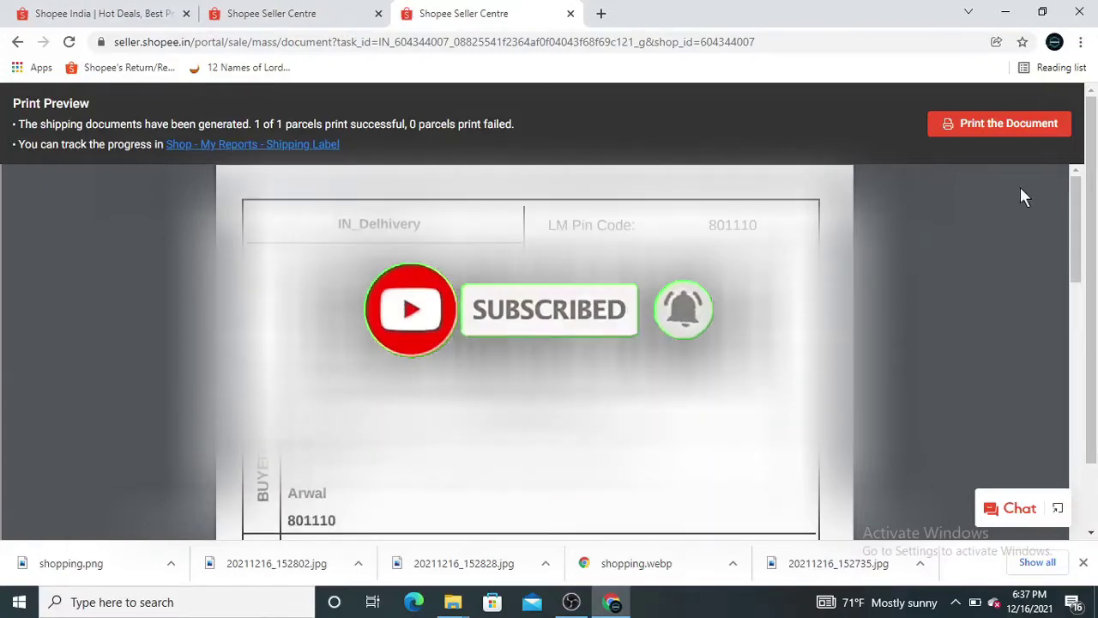
# Start printing the shipping document and set it to 2 pages per sheet
pyautogui.click(975, 125)
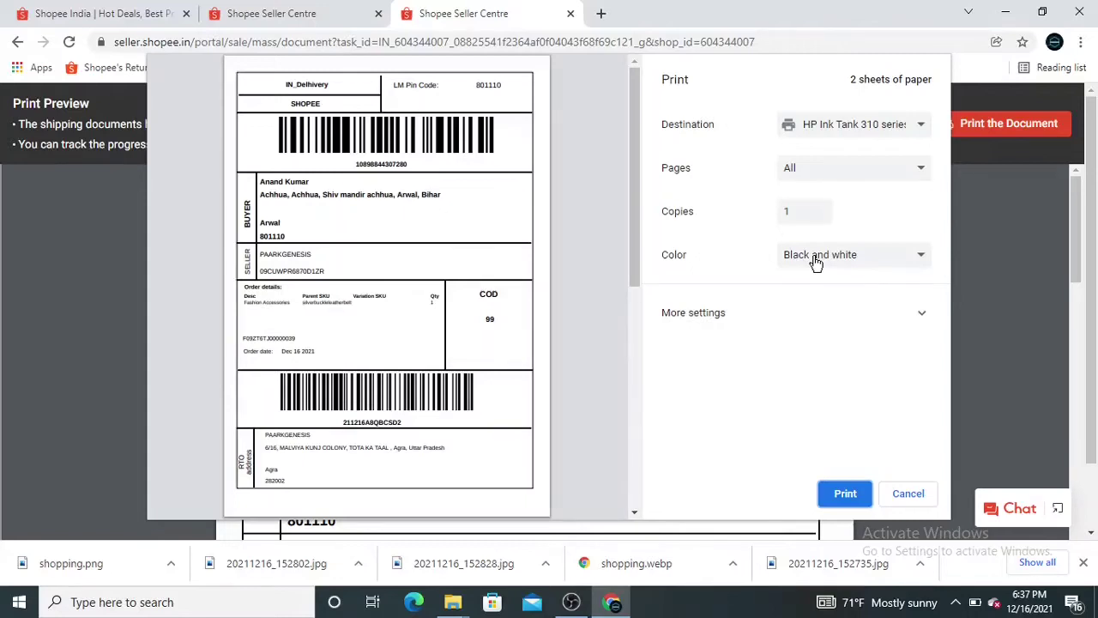
pyautogui.click(896, 320)
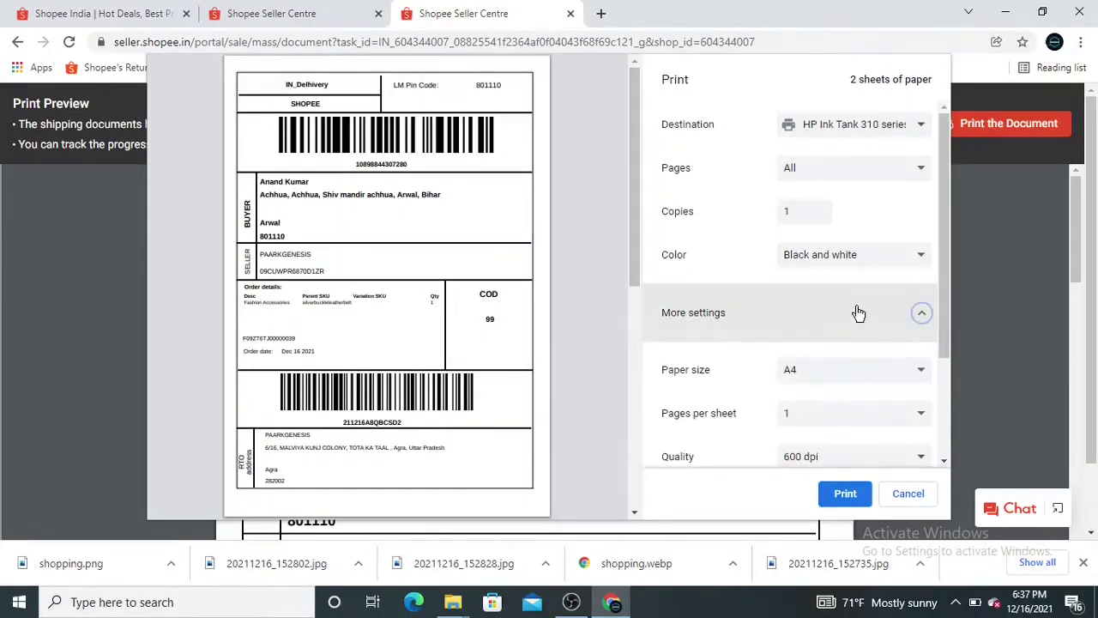
pyautogui.scroll(-1, 725, 335)
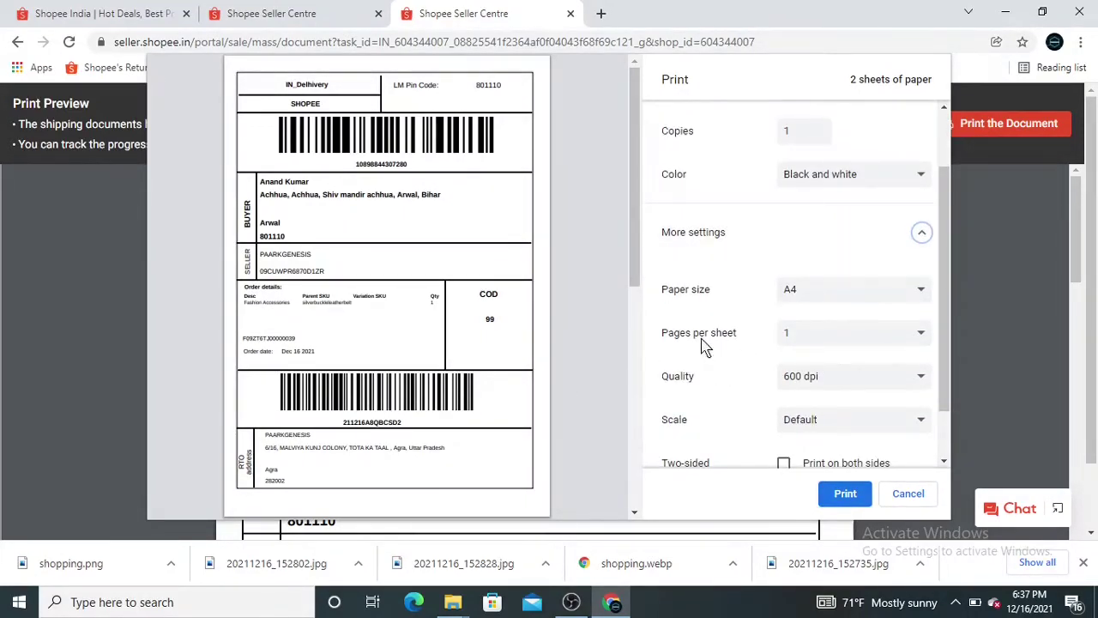
pyautogui.click(861, 341)
pyautogui.click(827, 362)
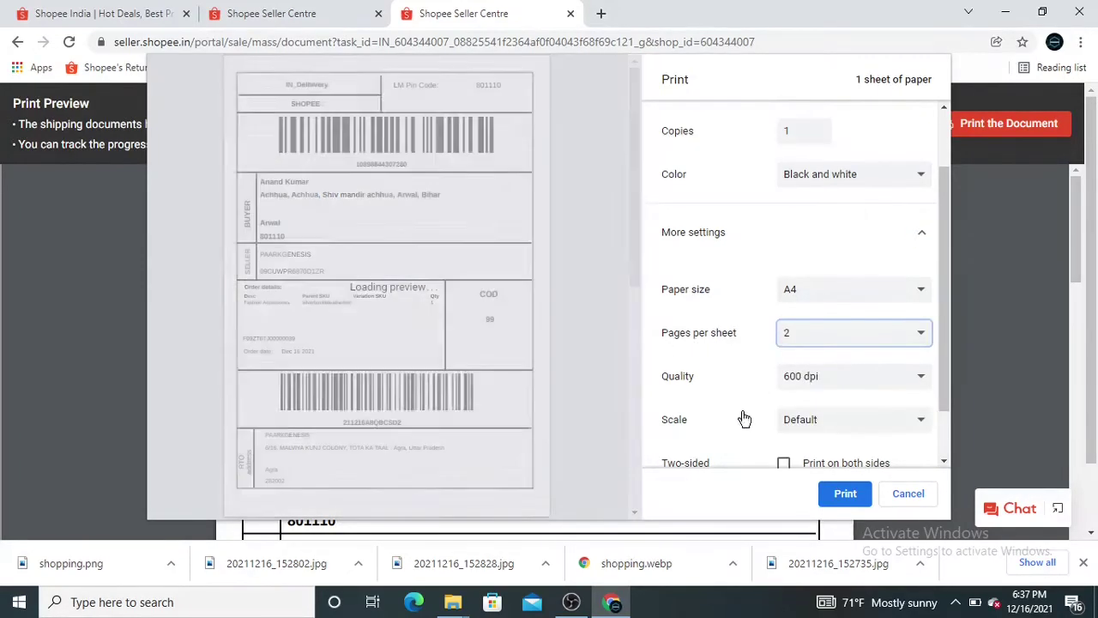